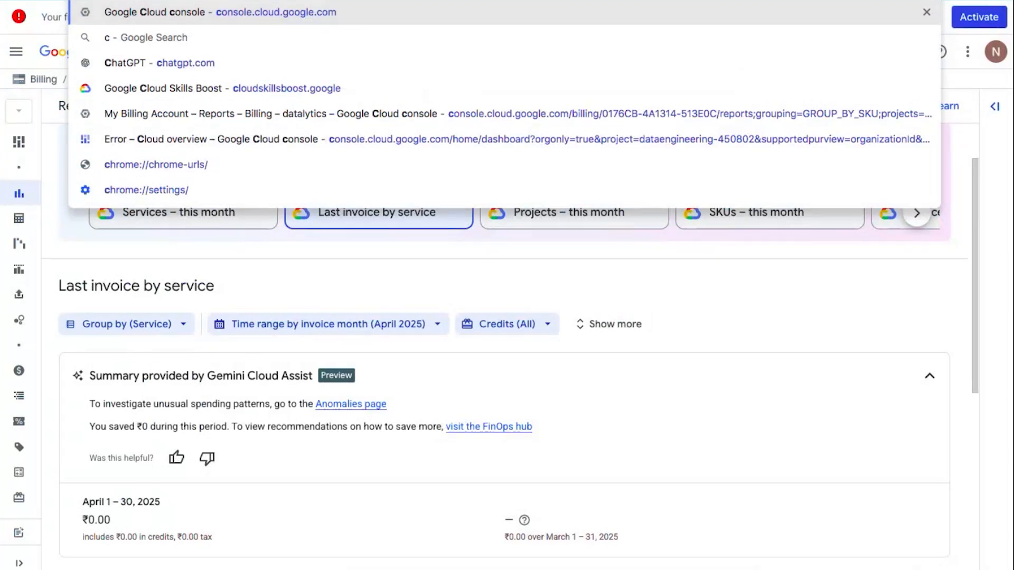
Leave the billing reports for the Cloud overview welcome page and open the full list of products.
left_click(990, 76)
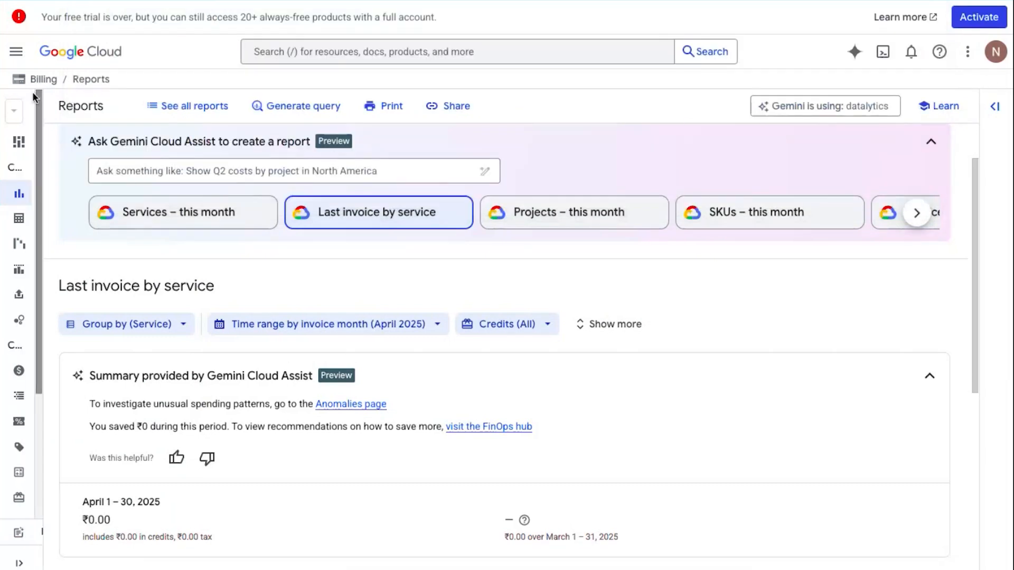
left_click(15, 55)
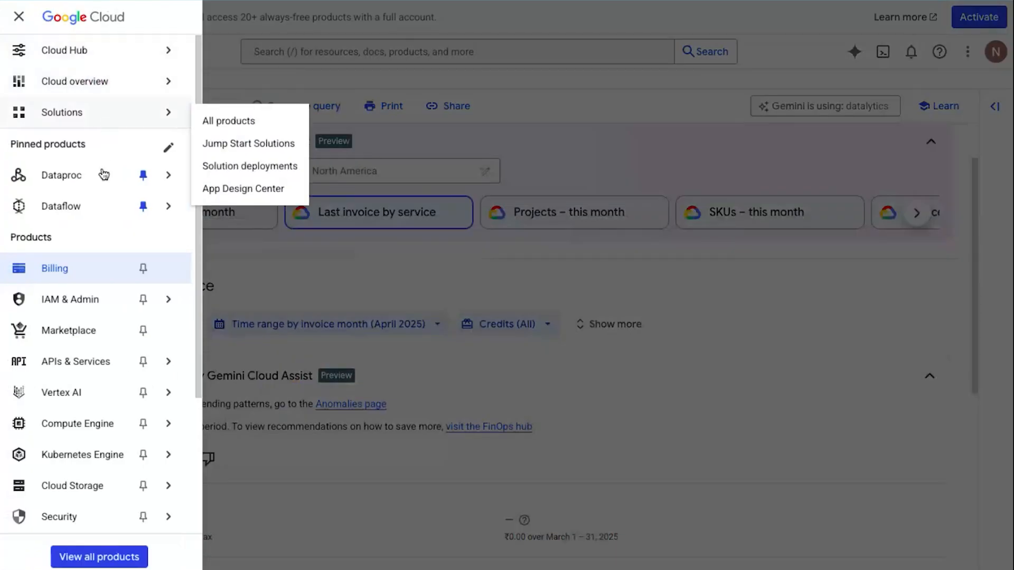
mouse_move(89, 116)
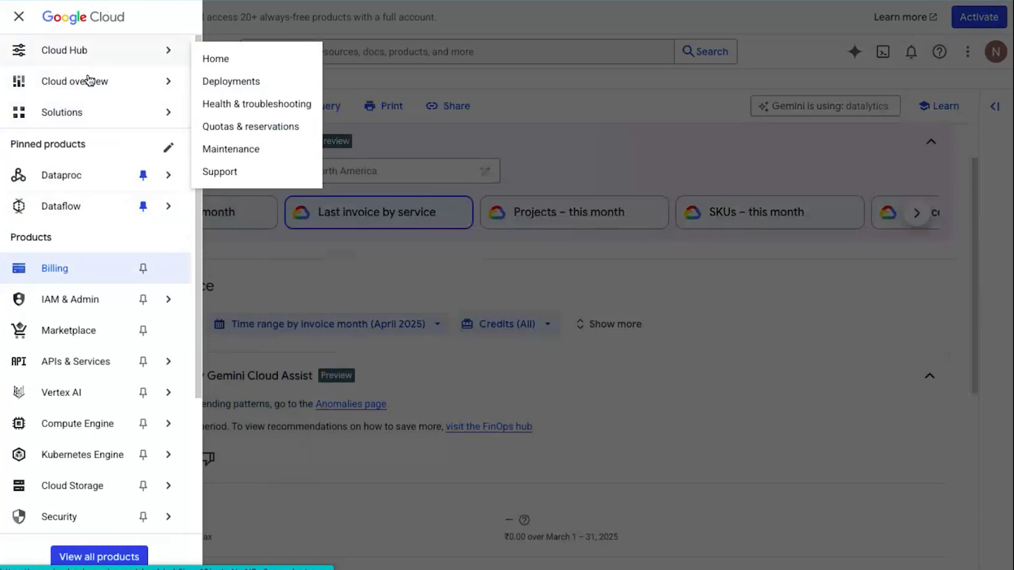
mouse_move(90, 82)
left_click(229, 87)
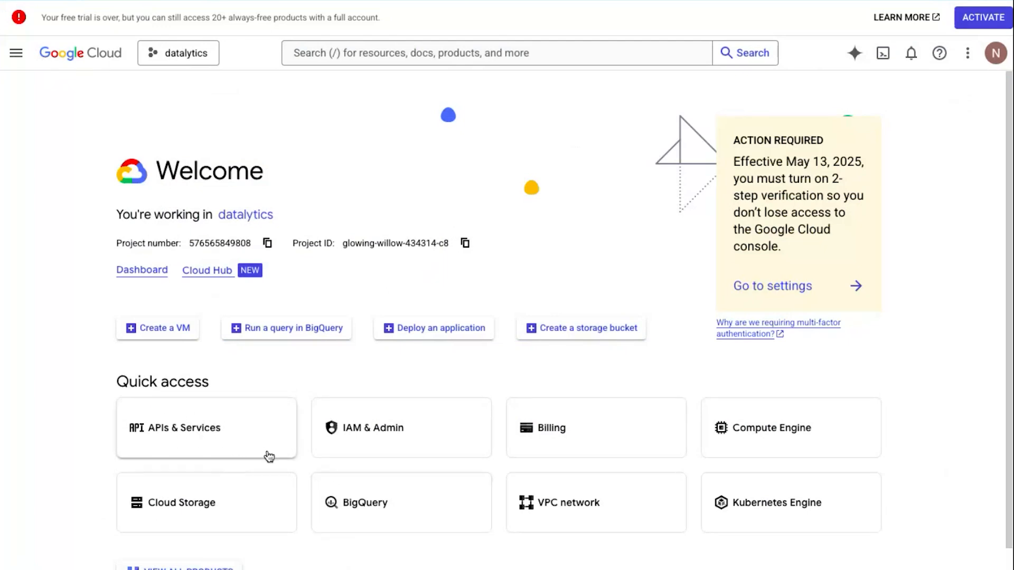
scroll(267, 454, "down", 1)
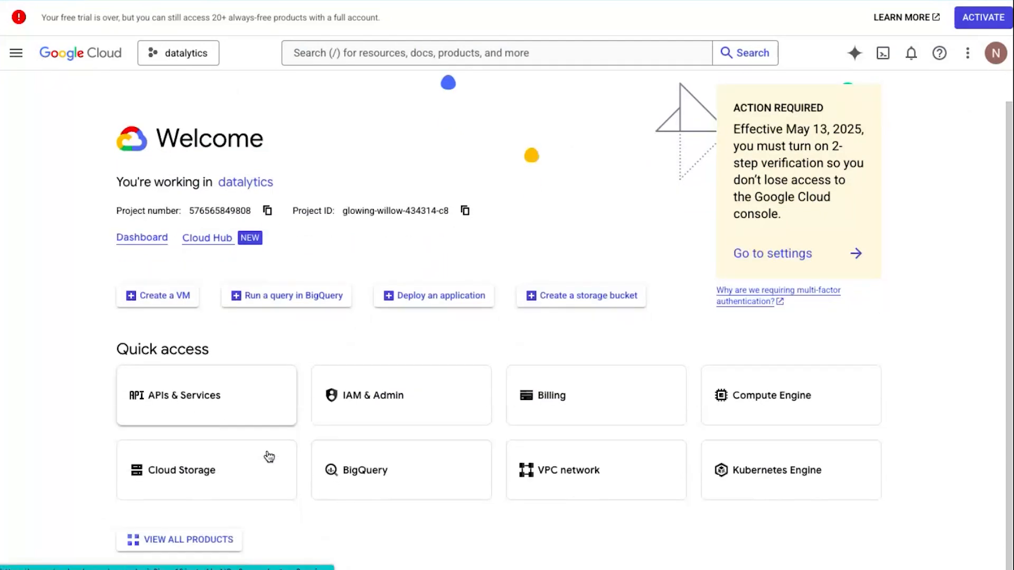
left_click(190, 546)
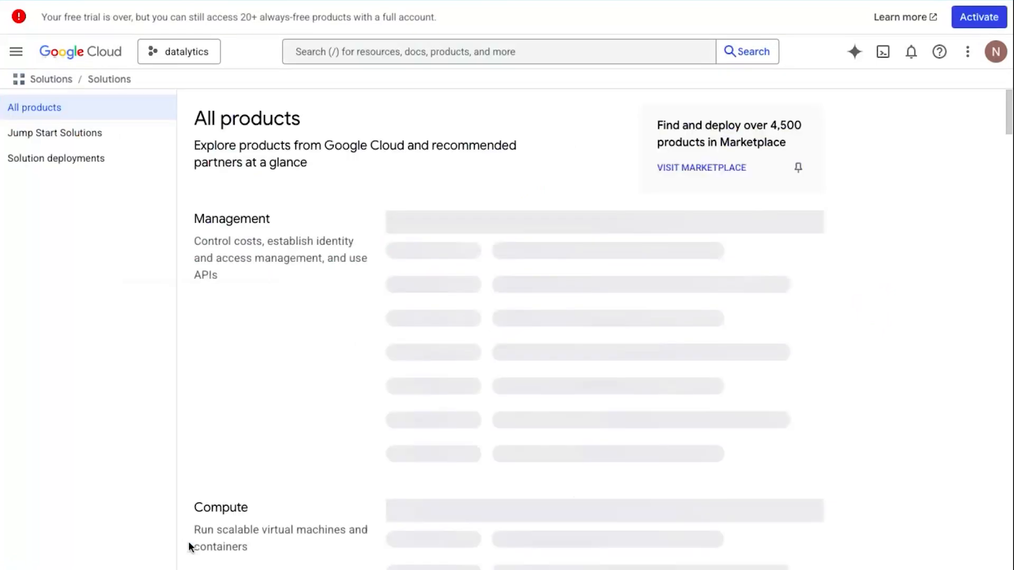
Open BigQuery Studio from the list of Google Cloud products.
left_click(16, 51)
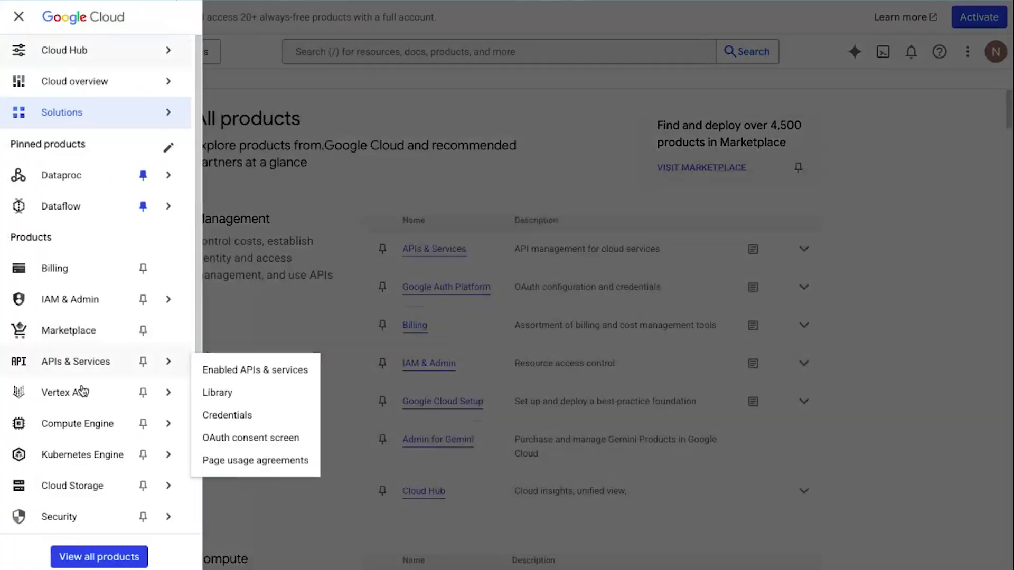
scroll(82, 391, "down", 3)
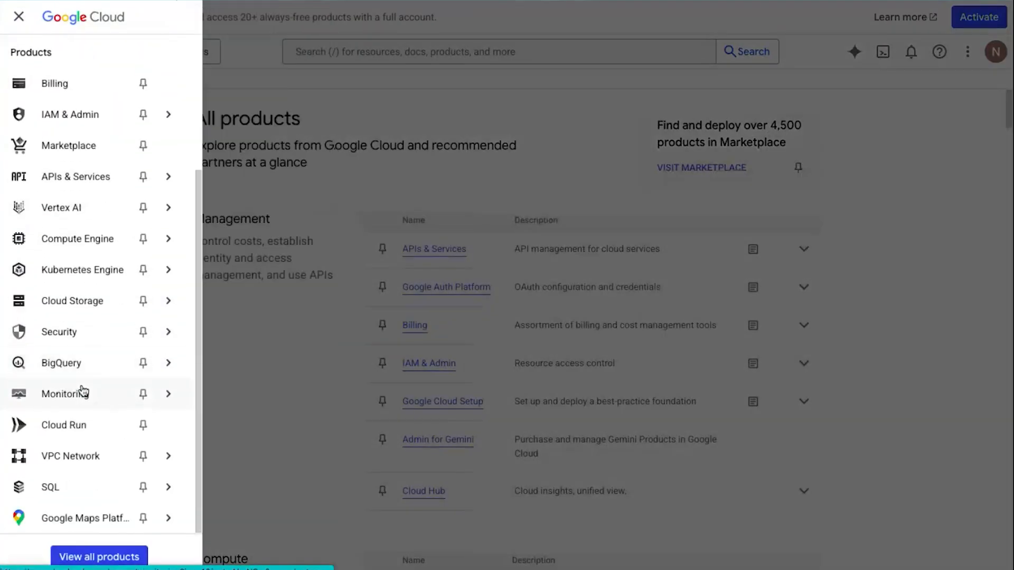
mouse_move(74, 362)
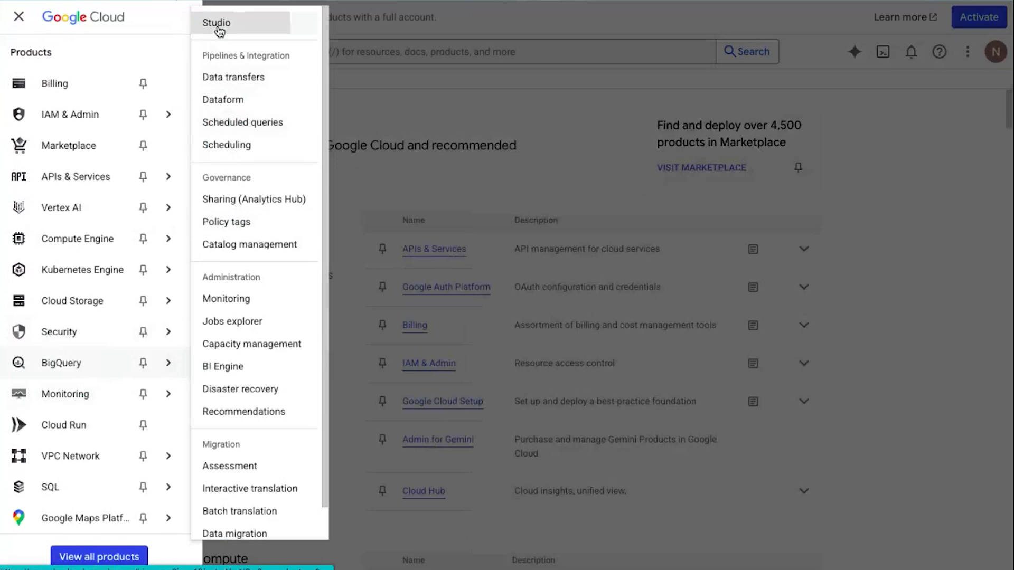
left_click(218, 26)
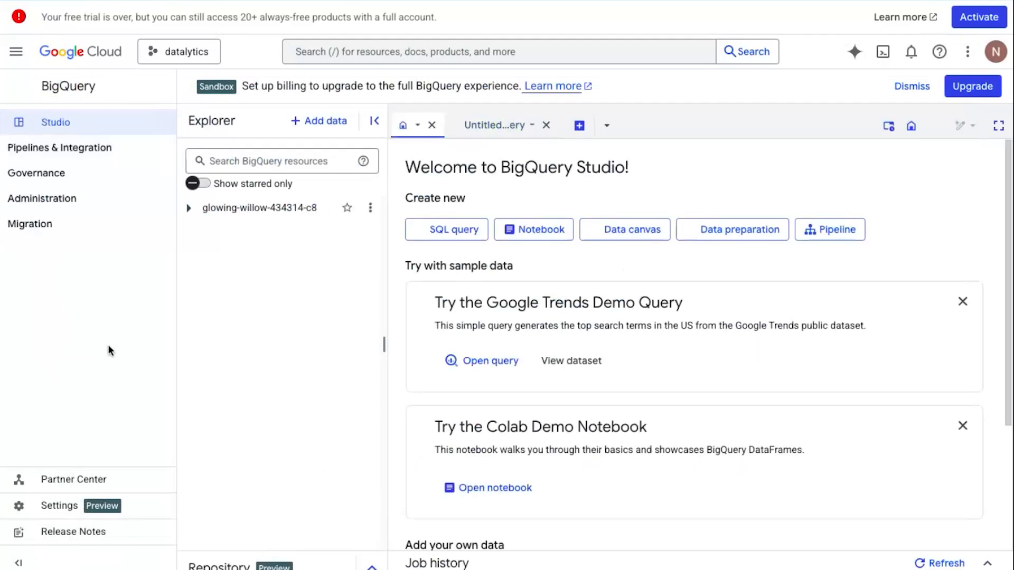
View the recent projects available for selection and close the project picker without switching projects.
left_click(192, 51)
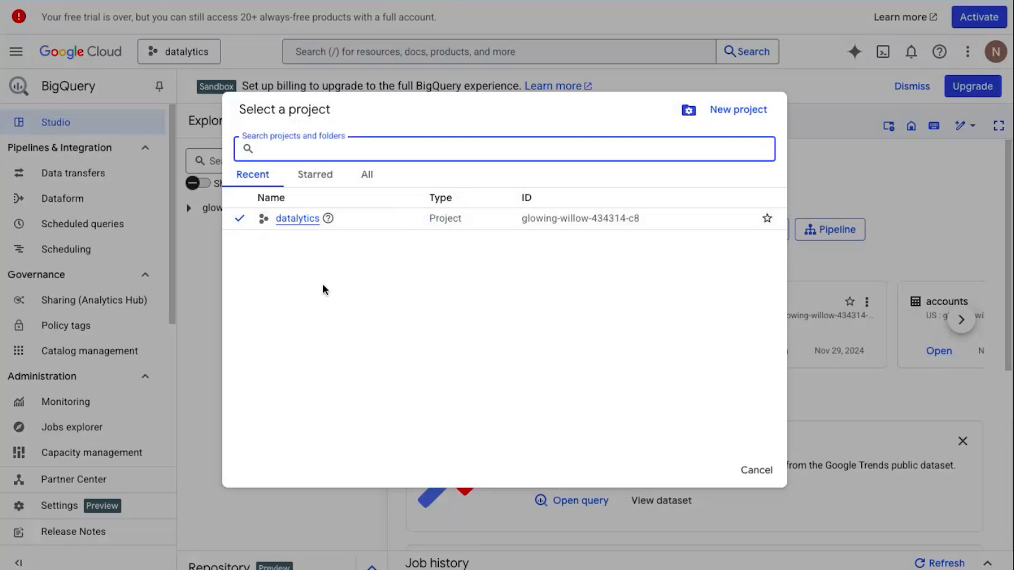
mouse_move(328, 219)
left_click(413, 284)
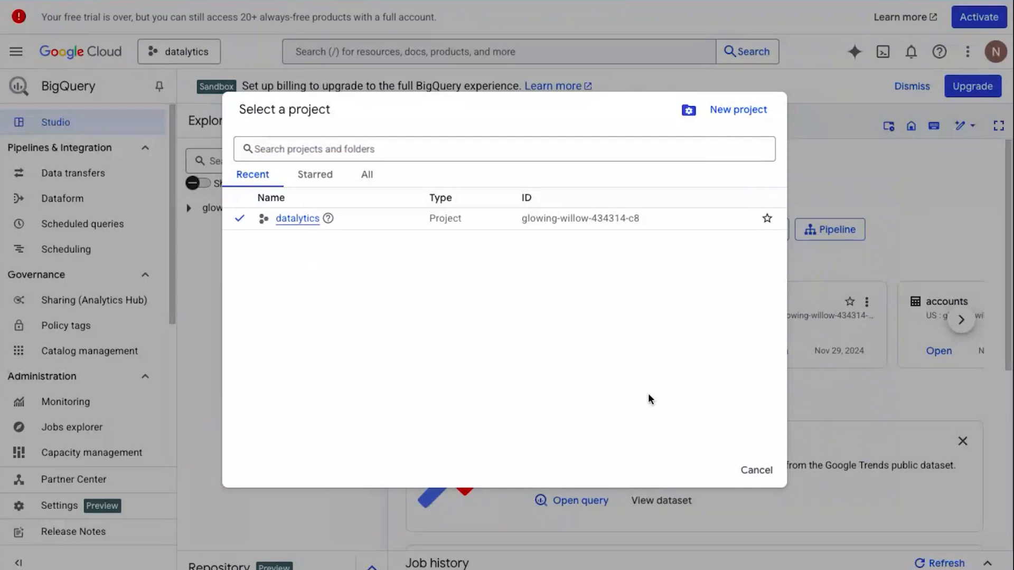
left_click(756, 470)
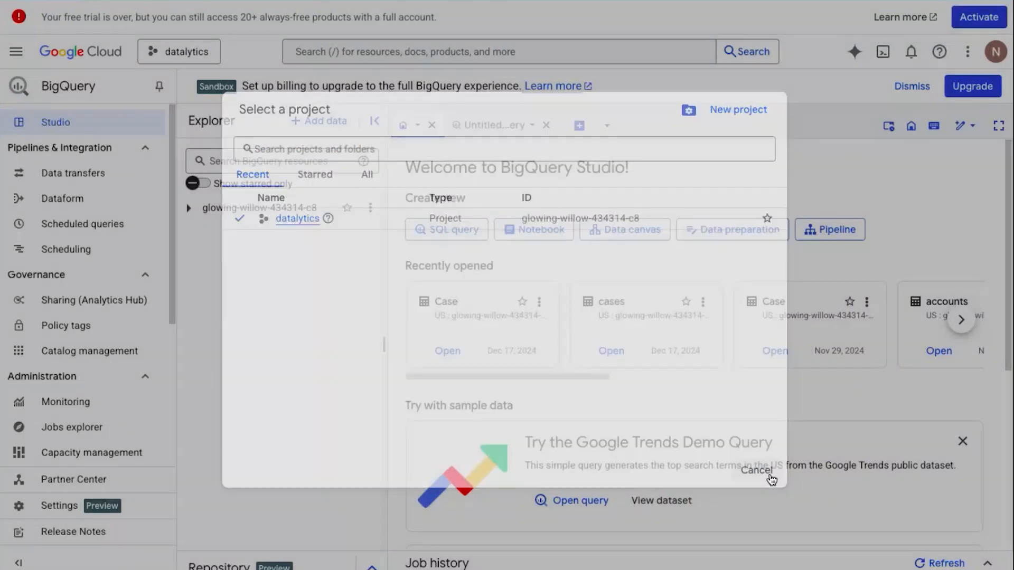
Collapse the BigQuery navigation menu and expand the glowing-willow-434314-c8 project to list its datasets.
left_click(19, 563)
left_click(53, 208)
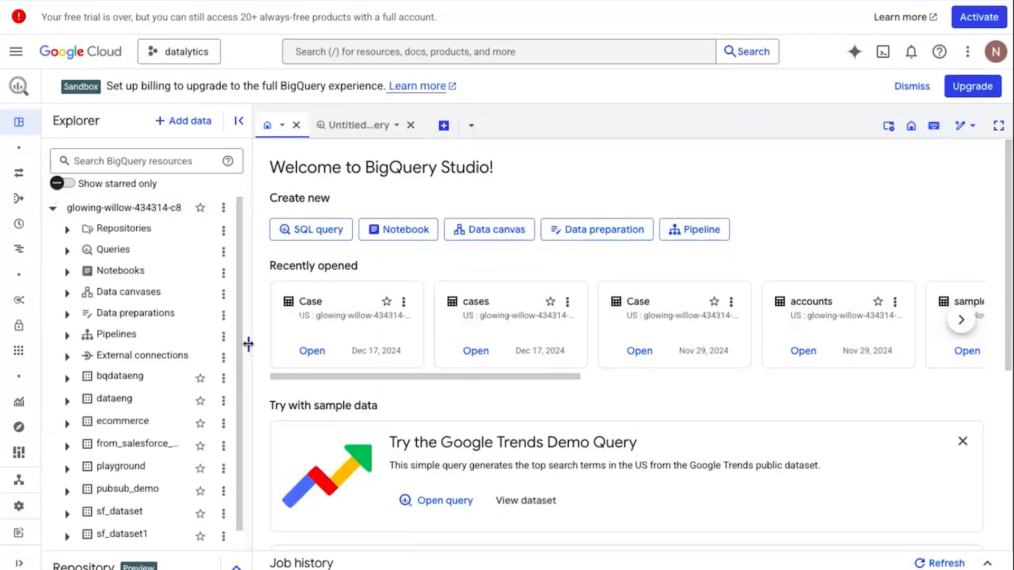
scroll(114, 378, "down", 1)
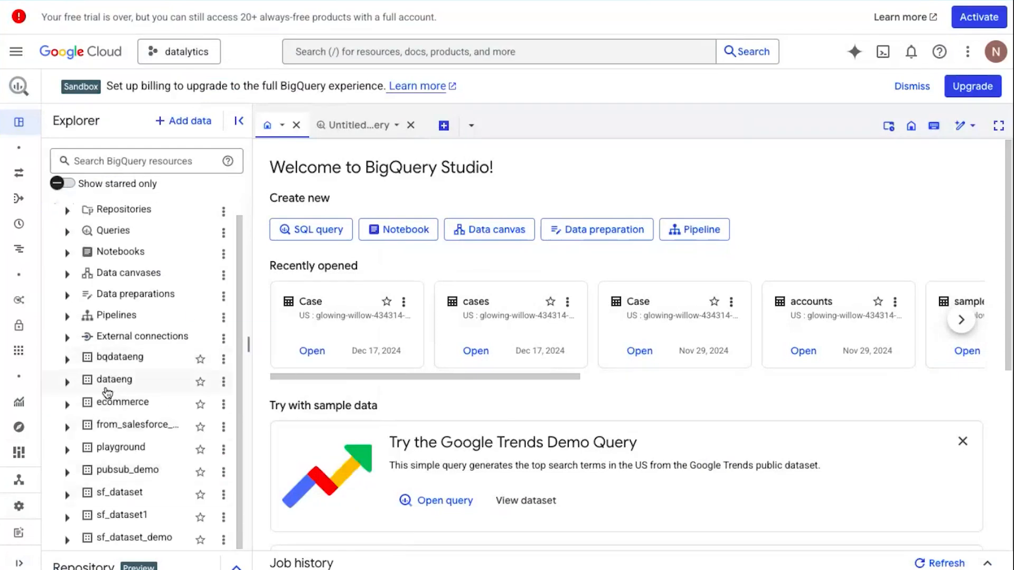
Open the bqdataeng dataset's details, then expand its tables in a wider Explorer pane.
left_click(117, 363)
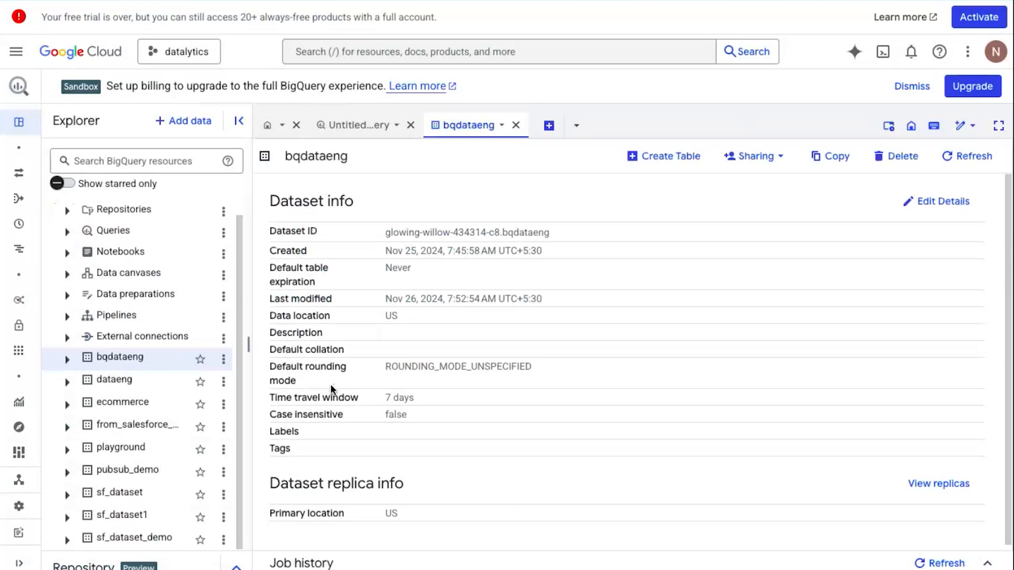
left_click(69, 360)
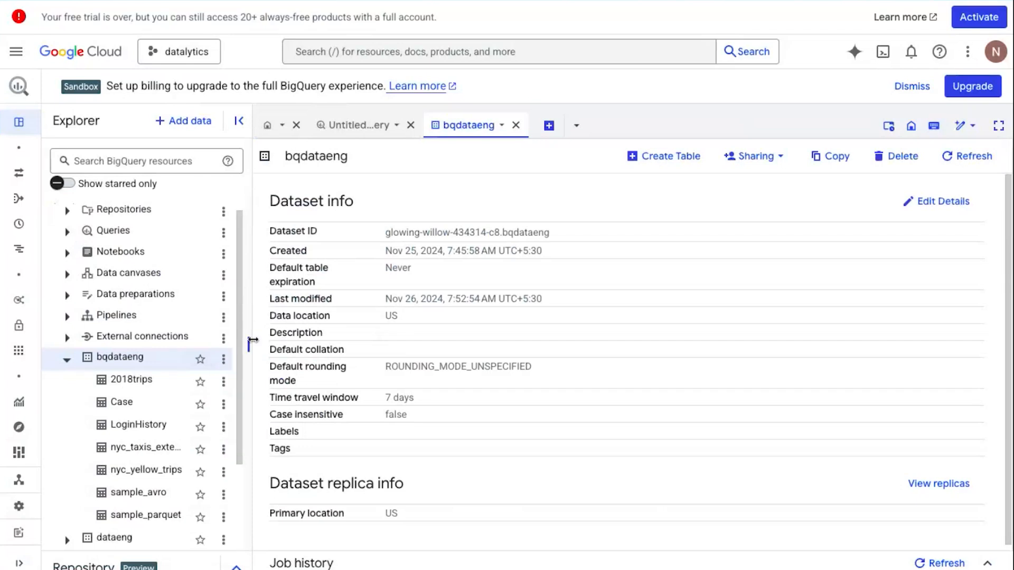
left_click_drag(251, 342, 275, 365)
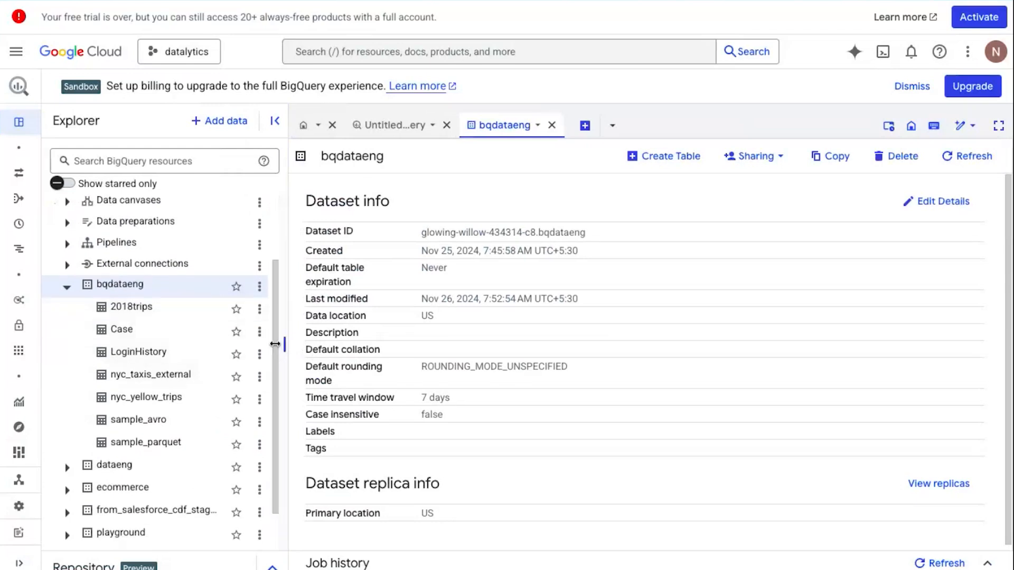
Open the Case table in bqdataeng to examine its schema fields and preview its rows.
left_click(122, 330)
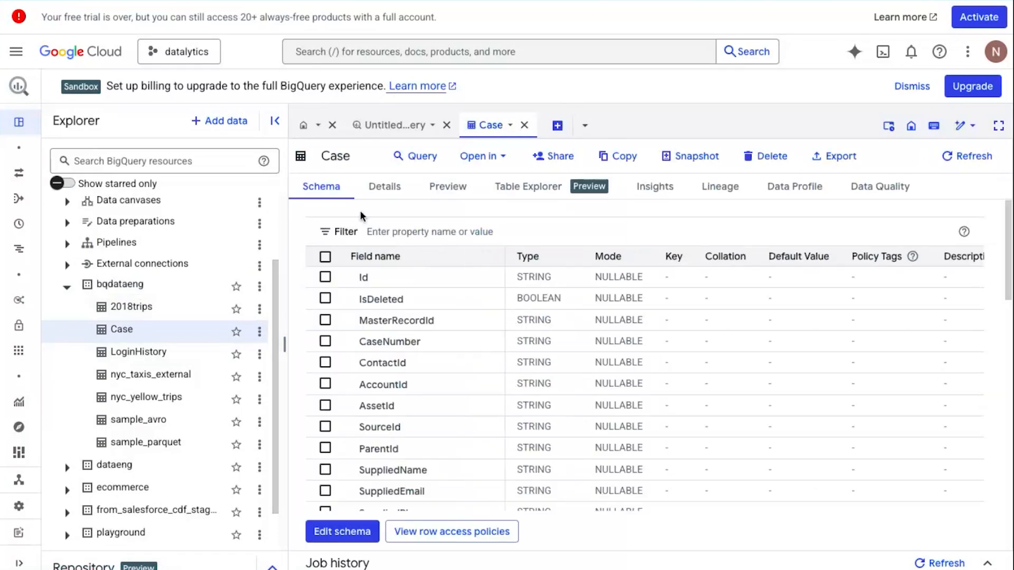
scroll(415, 421, "down", 2)
scroll(415, 420, "up", 2)
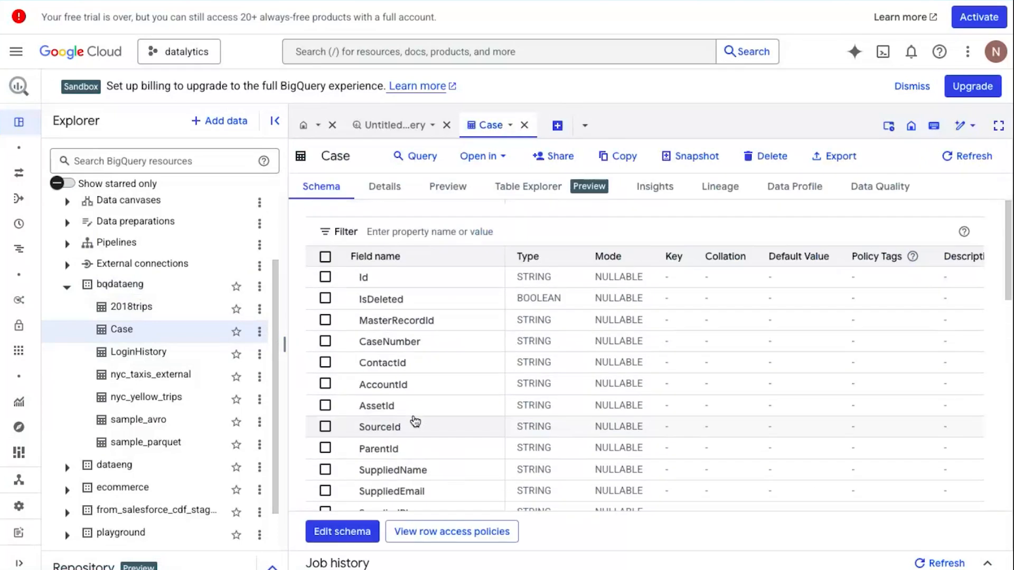
left_click(448, 191)
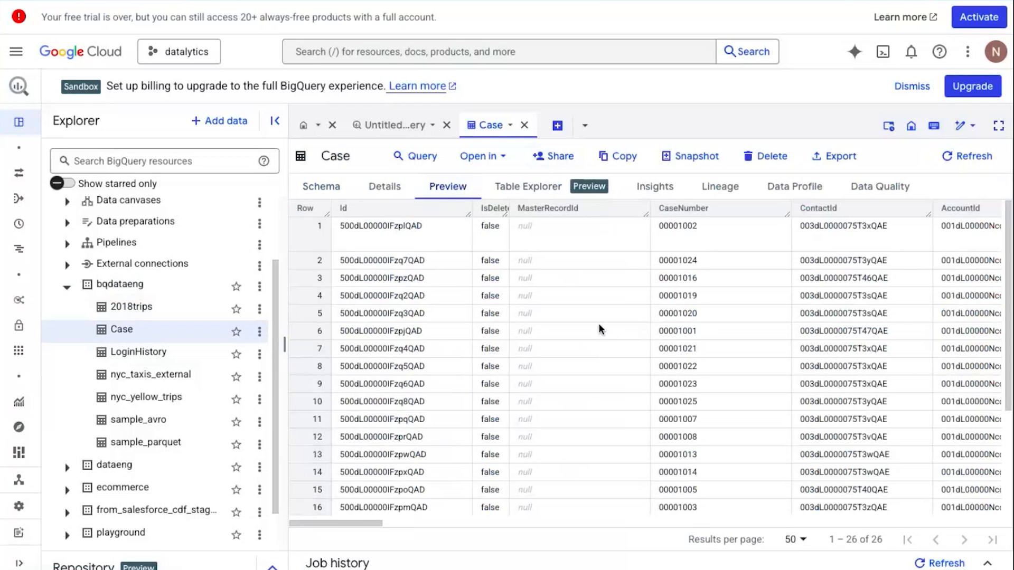
Create a query that selects all columns from the bqdataeng Case table with LIMIT 1000, and run it.
left_click(429, 158)
type("*")
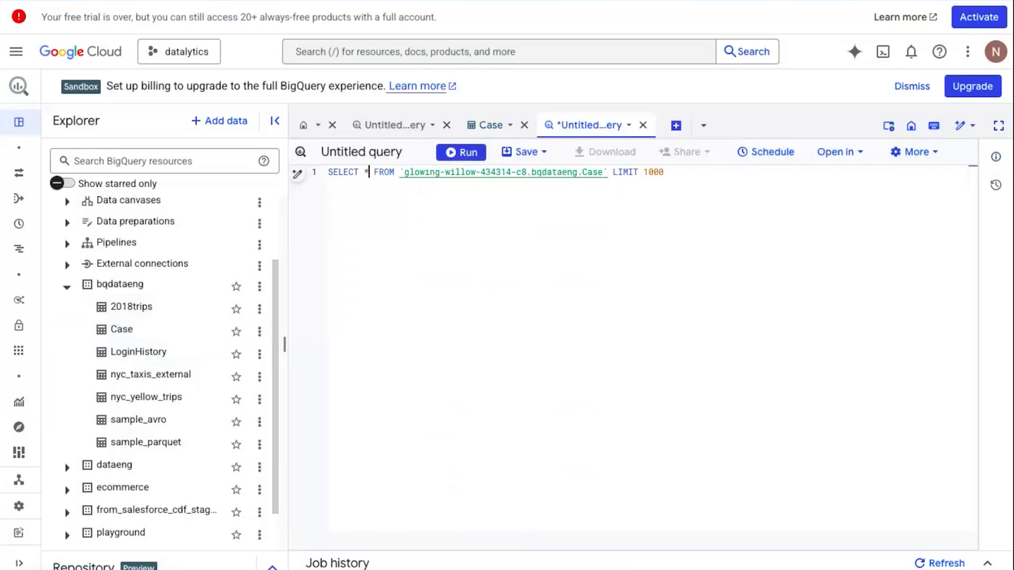
left_click(466, 156)
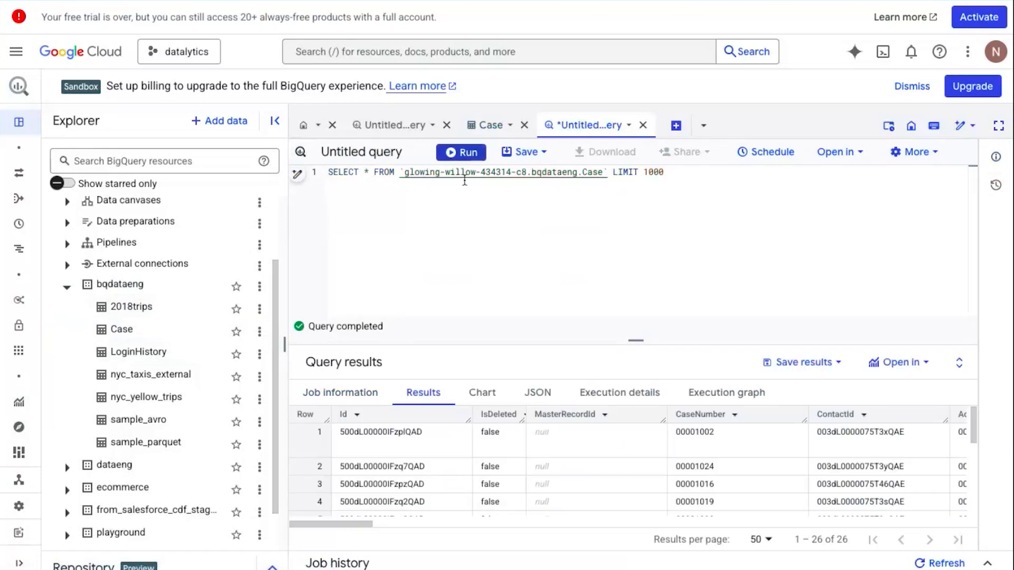
Return to the Case table preview and examine its further columns, such as SourceId and SuppliedEmail.
left_click(490, 131)
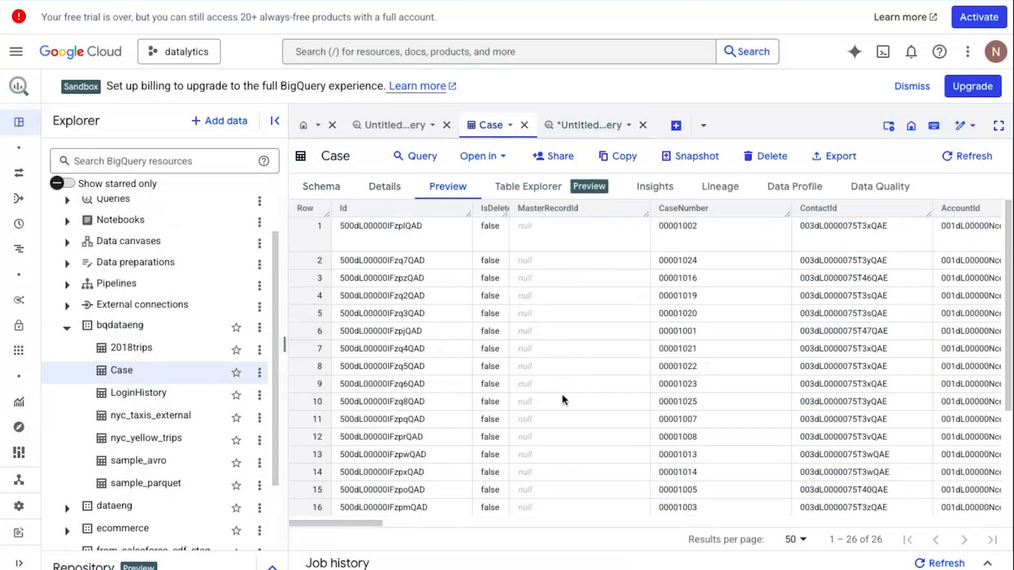
scroll(691, 419, "right", 4)
scroll(690, 417, "right", 10)
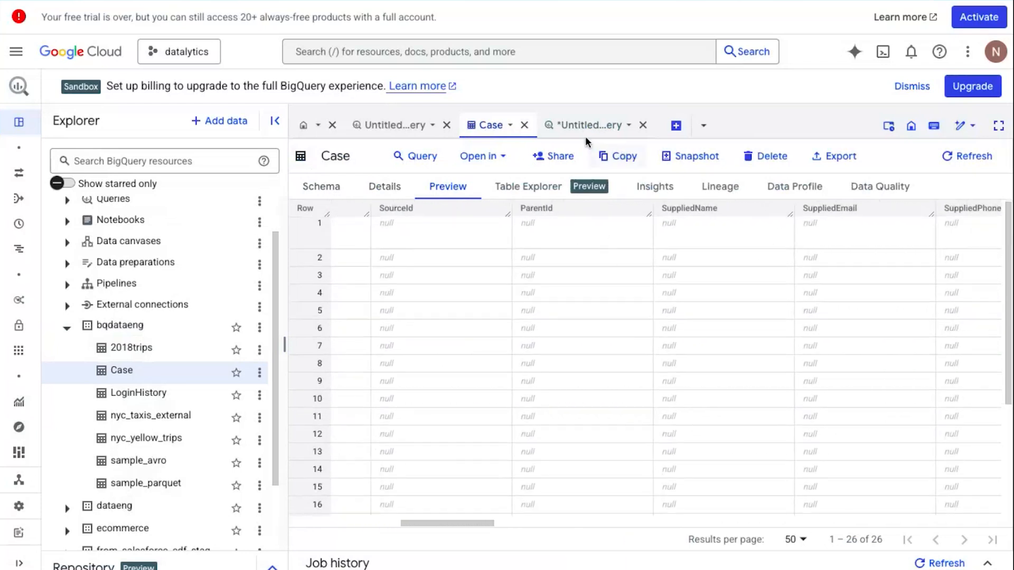
Return to the Case query, enlarge its results pane and look through the further result columns.
left_click(585, 122)
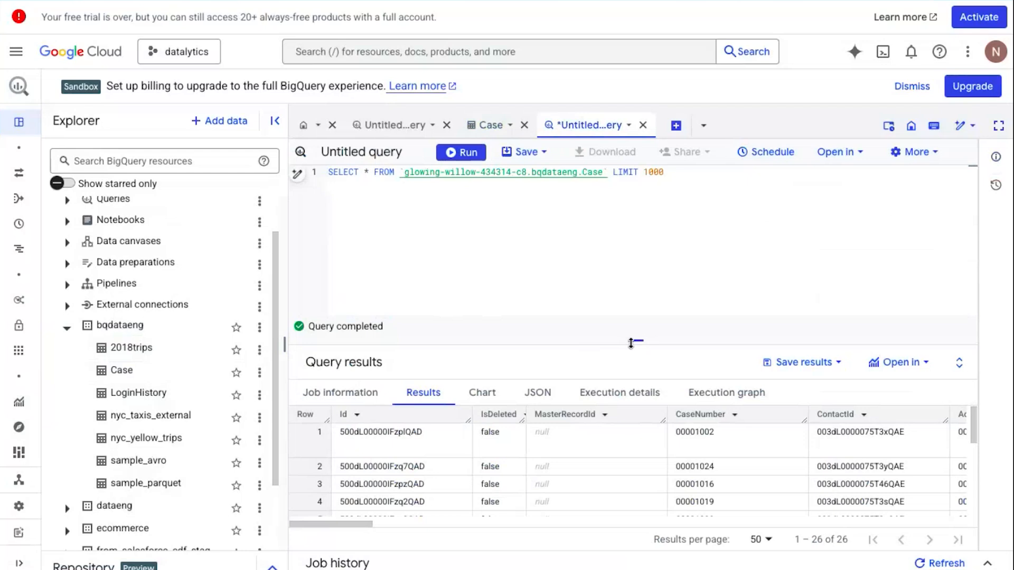
left_click_drag(631, 343, 636, 299)
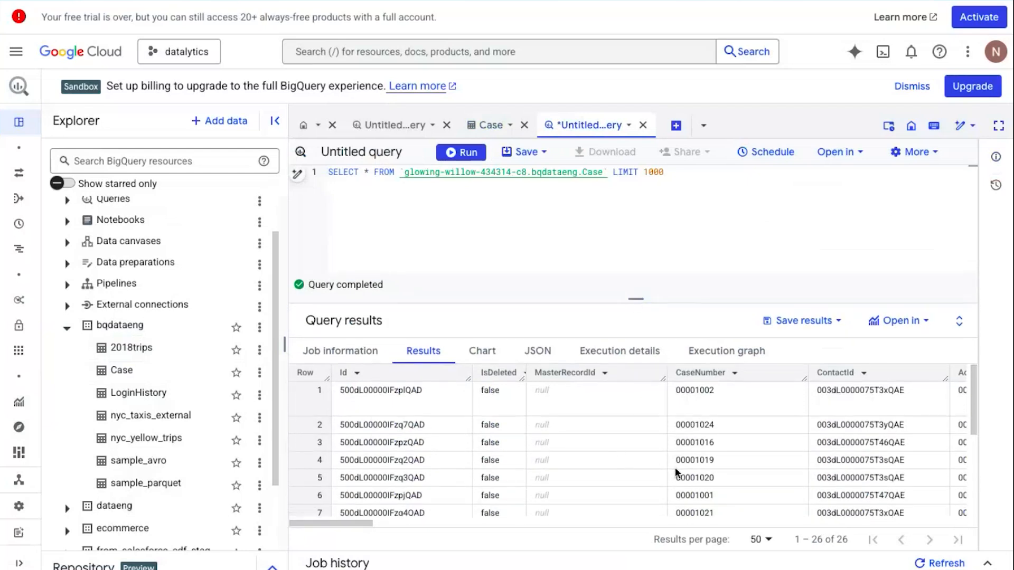
scroll(675, 467, "right", 10)
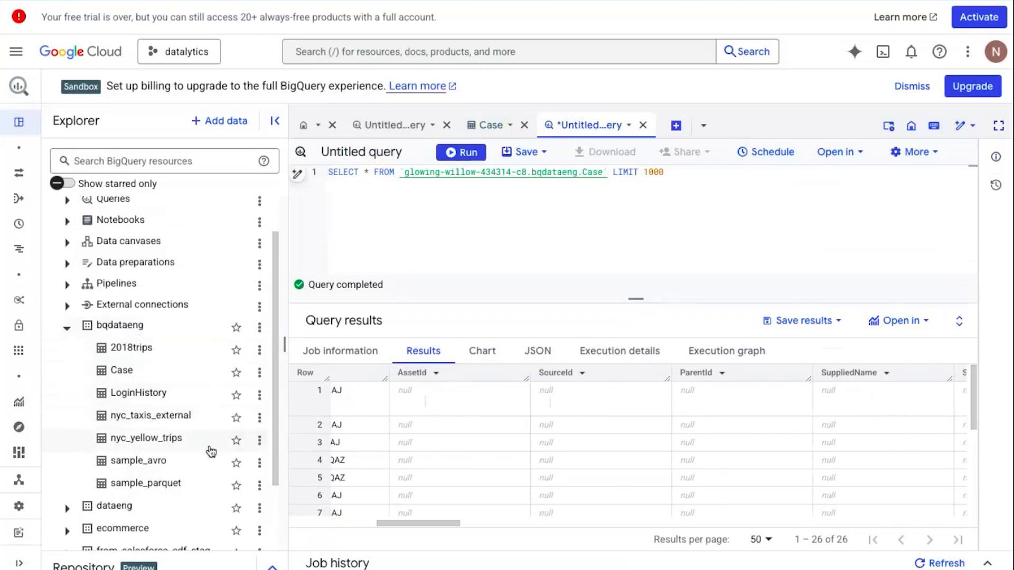
Look over the project's datasets in the Explorer and collapse the bqdataeng dataset.
scroll(210, 450, "down", 3)
mouse_move(31, 264)
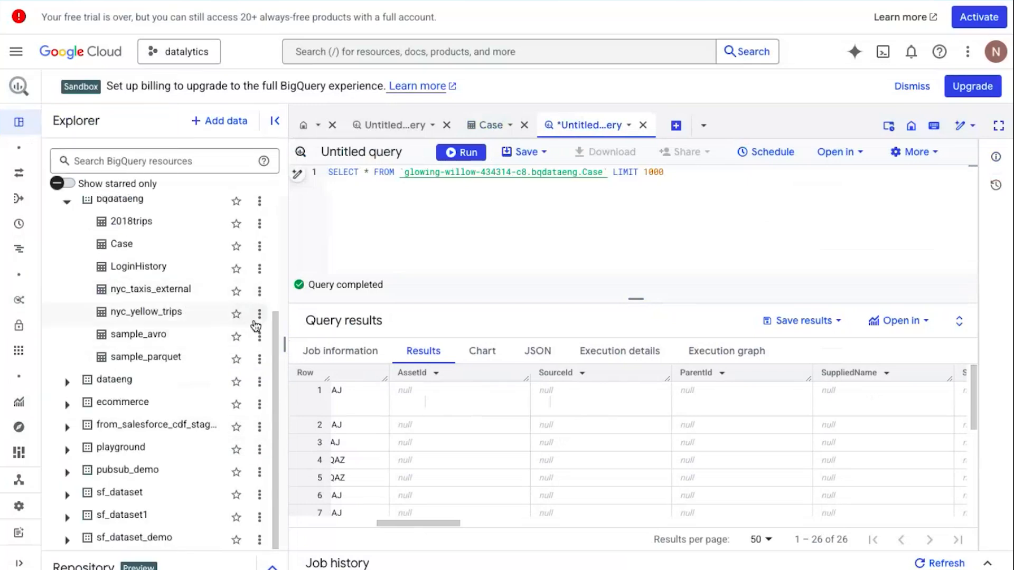
scroll(249, 286, "up", 3)
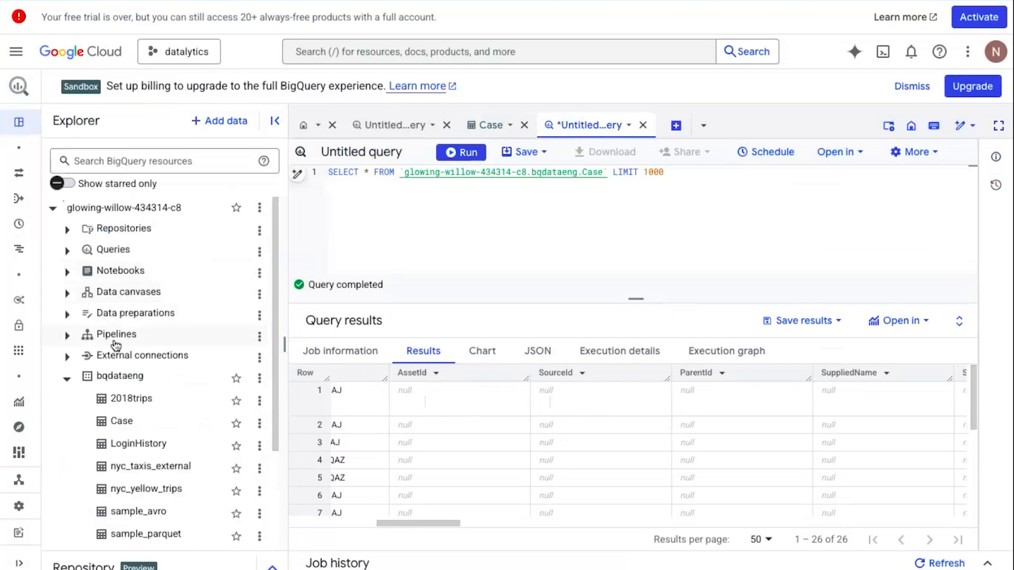
left_click(68, 380)
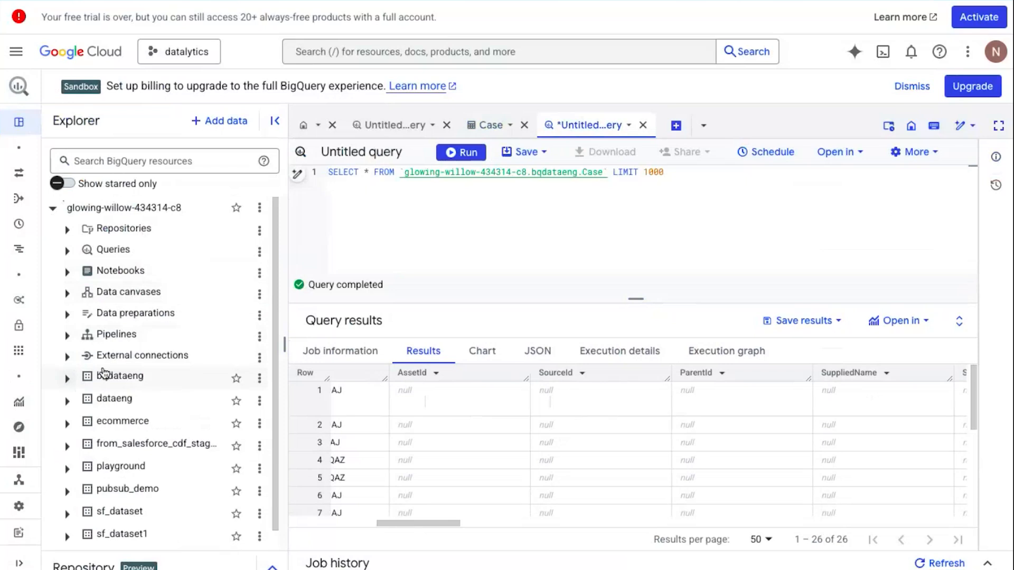